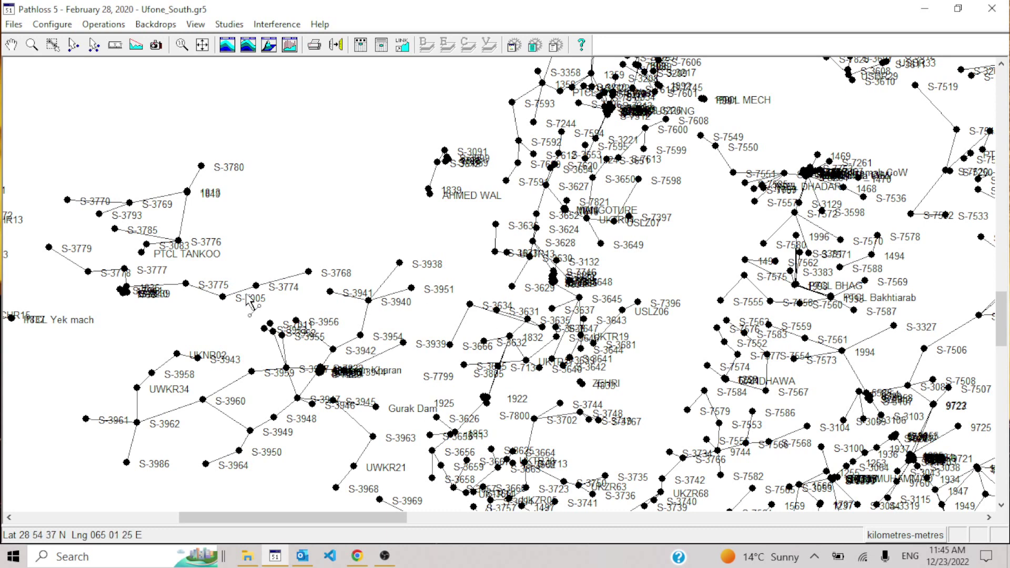
- Open the transmission analysis for the S-3774 to S-3768 link and maximize its window
left_click(287, 284)
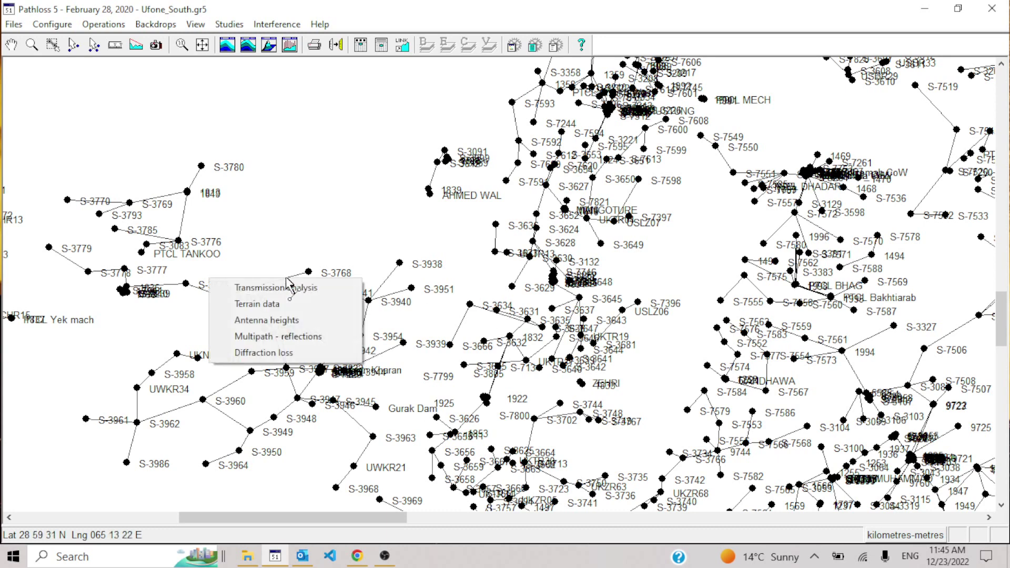
left_click(292, 290)
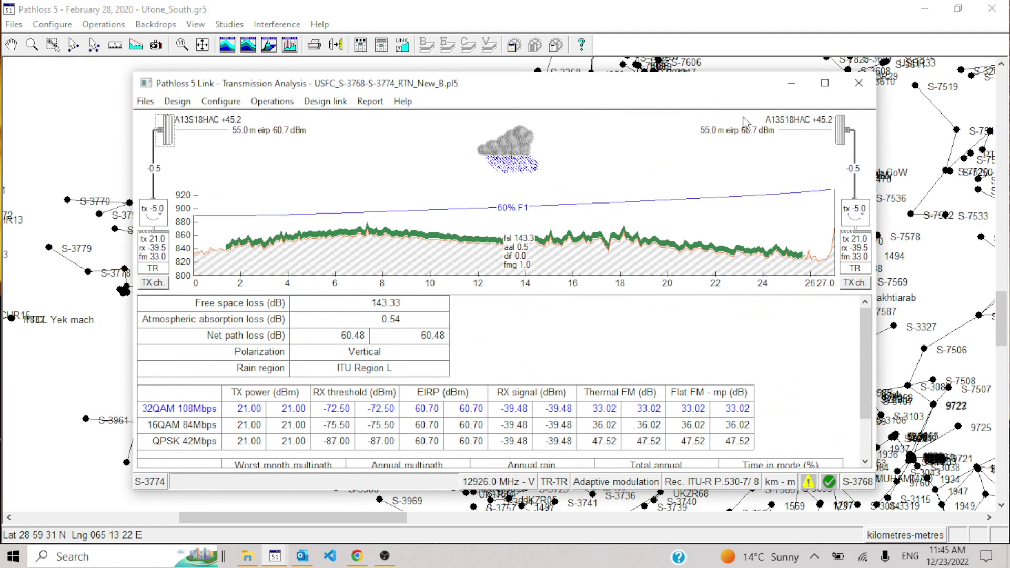
left_click(824, 83)
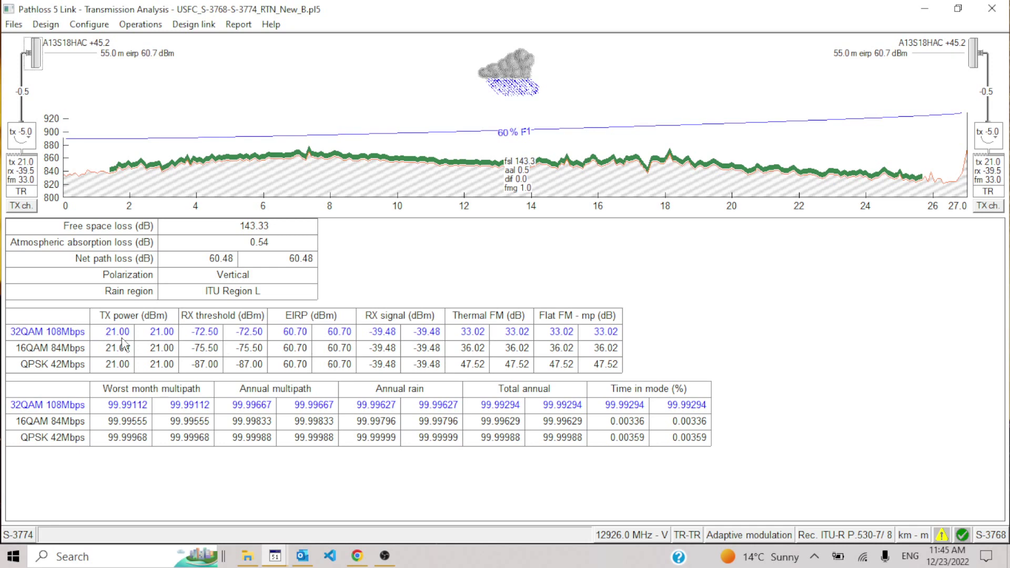
- Try to assign ATPC automatically in the TX channel assignments of the S-3774 to S-3768 link
left_click(33, 206)
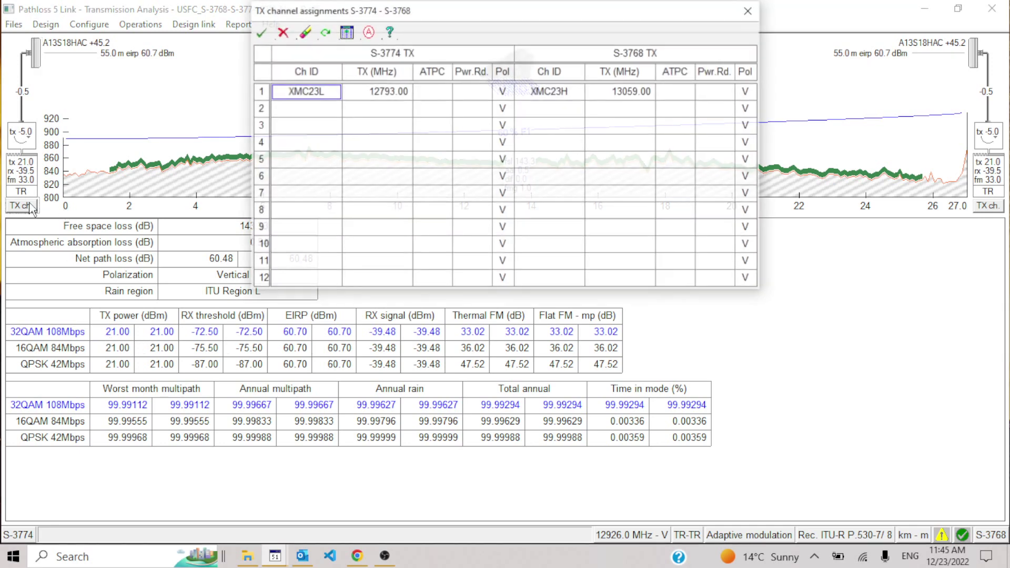
left_click(282, 33)
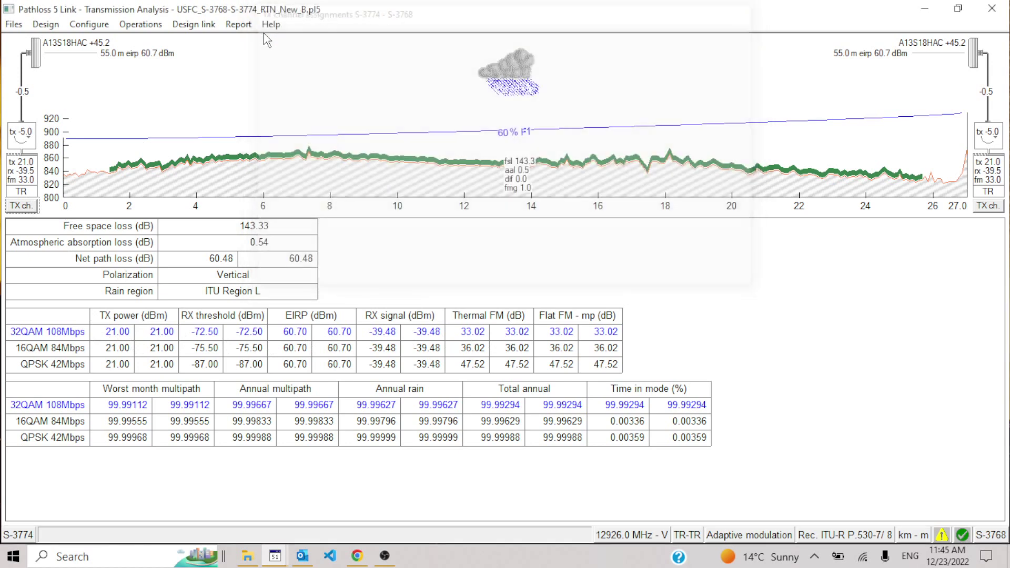
left_click(22, 206)
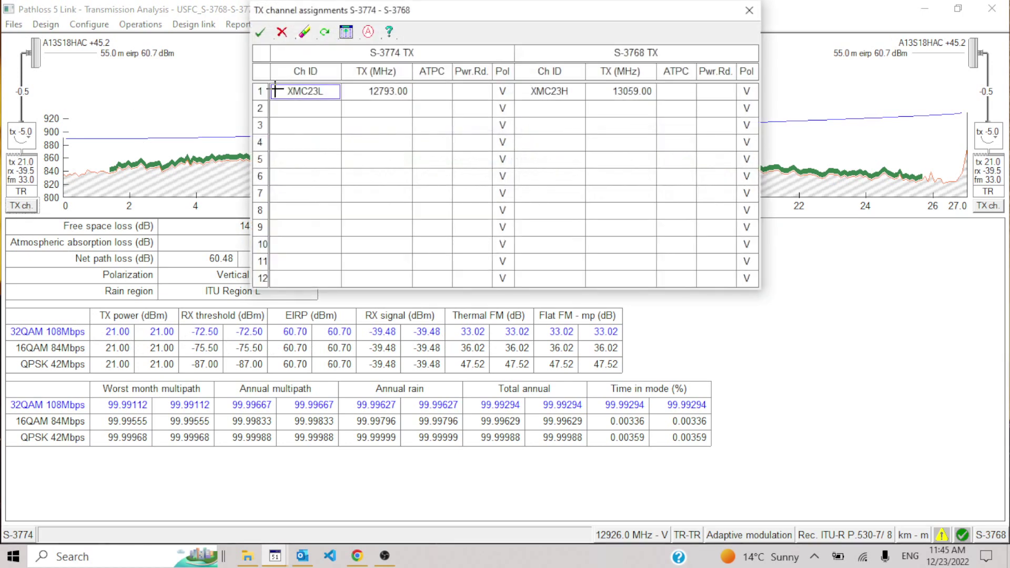
left_click(369, 32)
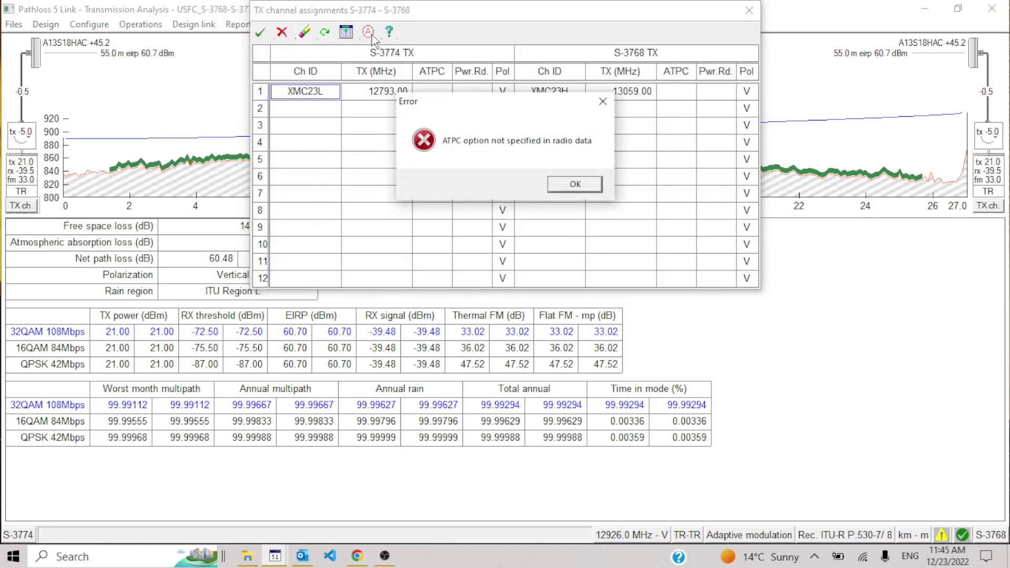
left_click(585, 188)
- Set the ATPC of S-3774 TX channel XMC23L to 1 and accept updating the design frequency to the channel table average
left_click(439, 94)
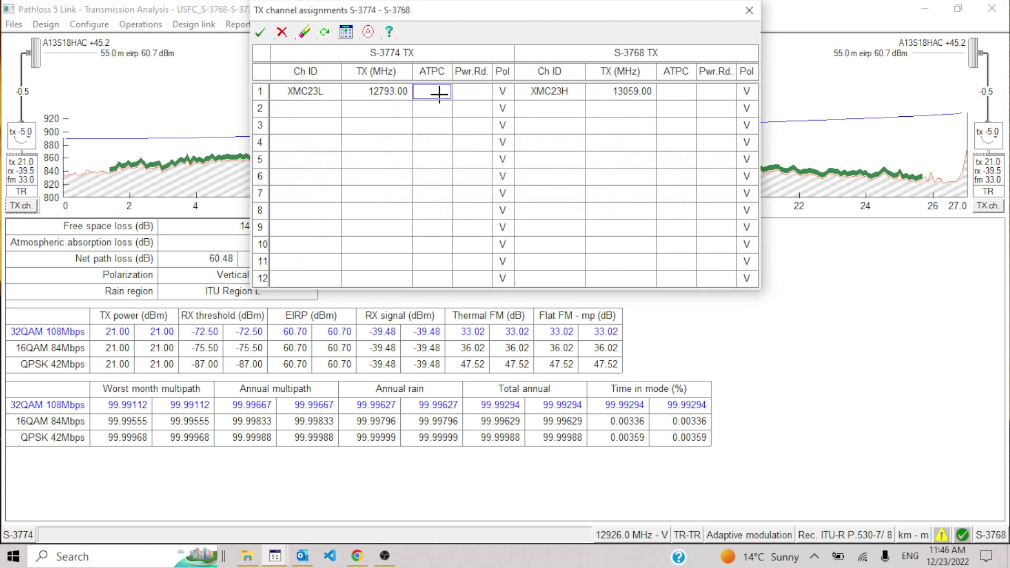
type("1")
left_click(263, 33)
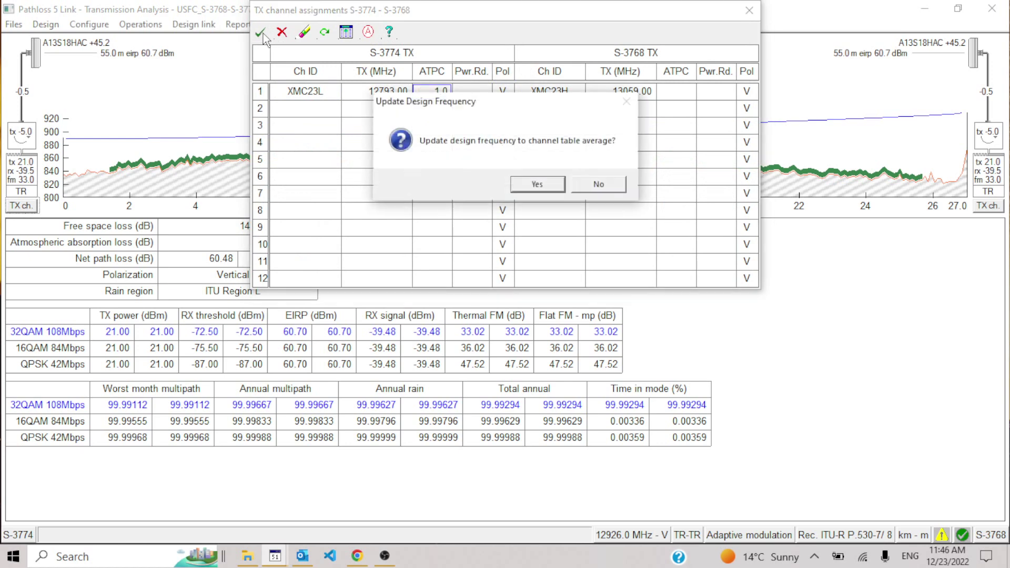
left_click(534, 184)
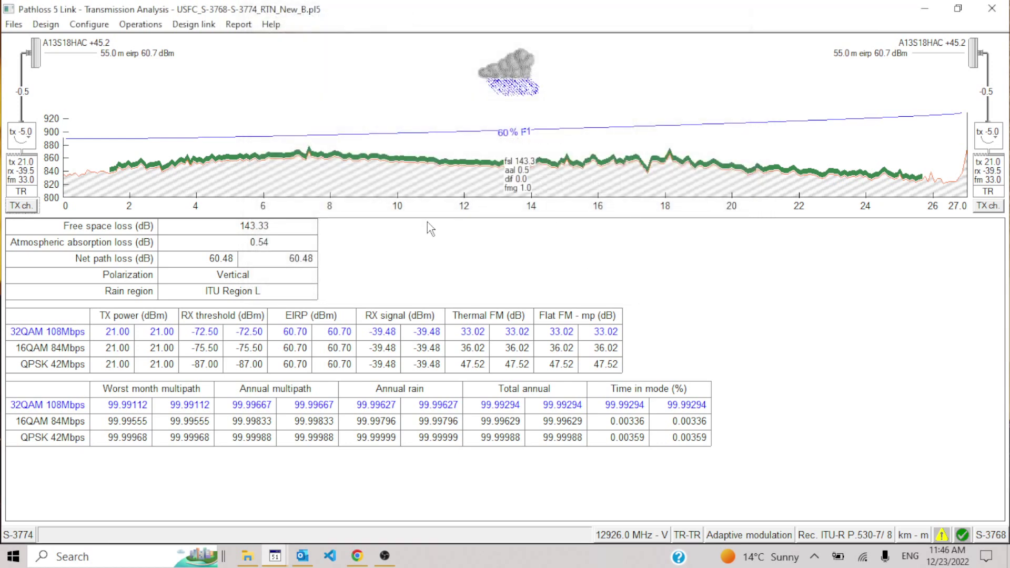
- Clear the ATPC value of S-3774 TX channel XMC23L and accept the design frequency update
left_click(21, 206)
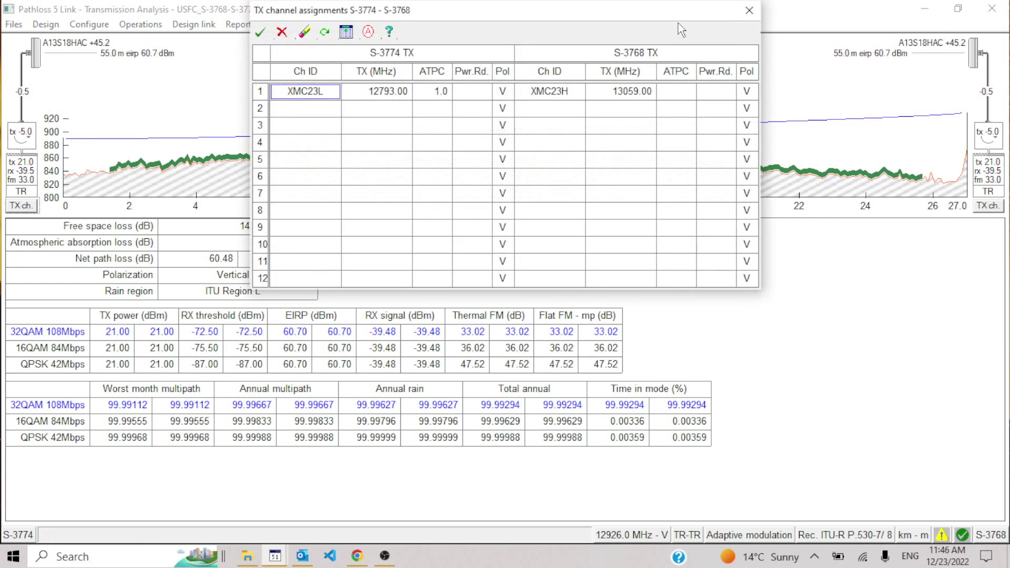
left_click(436, 88)
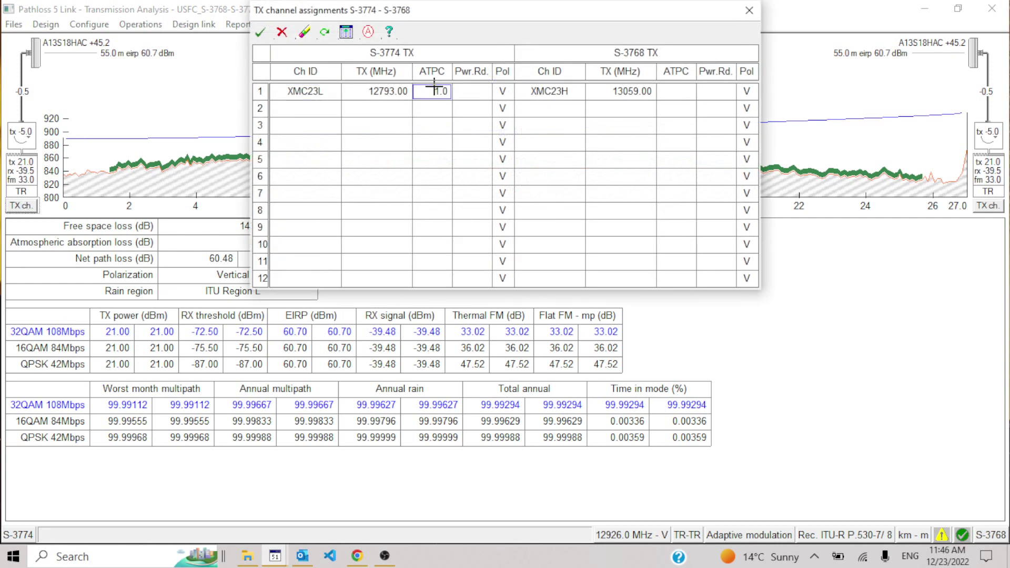
left_click(305, 33)
left_click(259, 33)
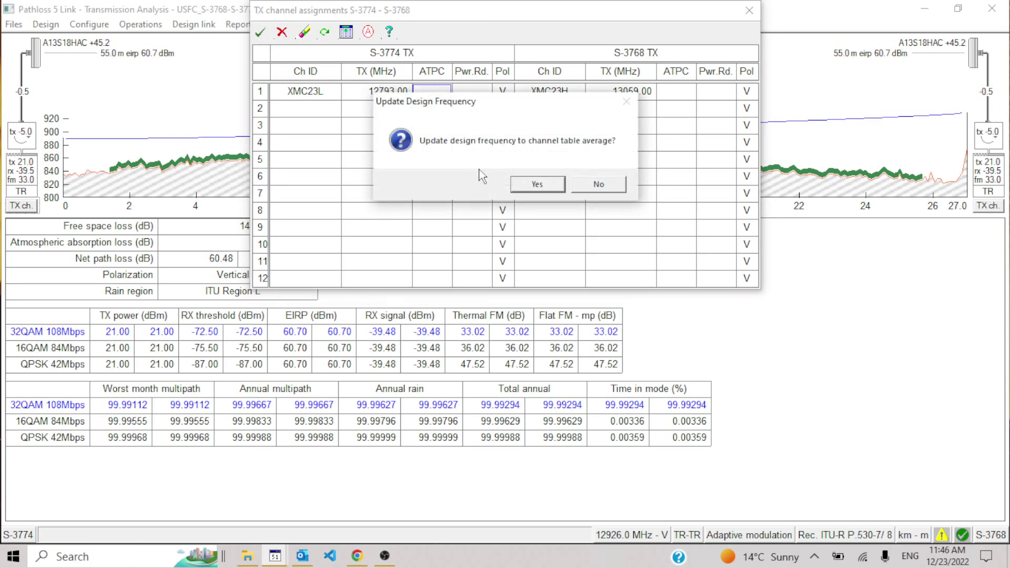
left_click(527, 190)
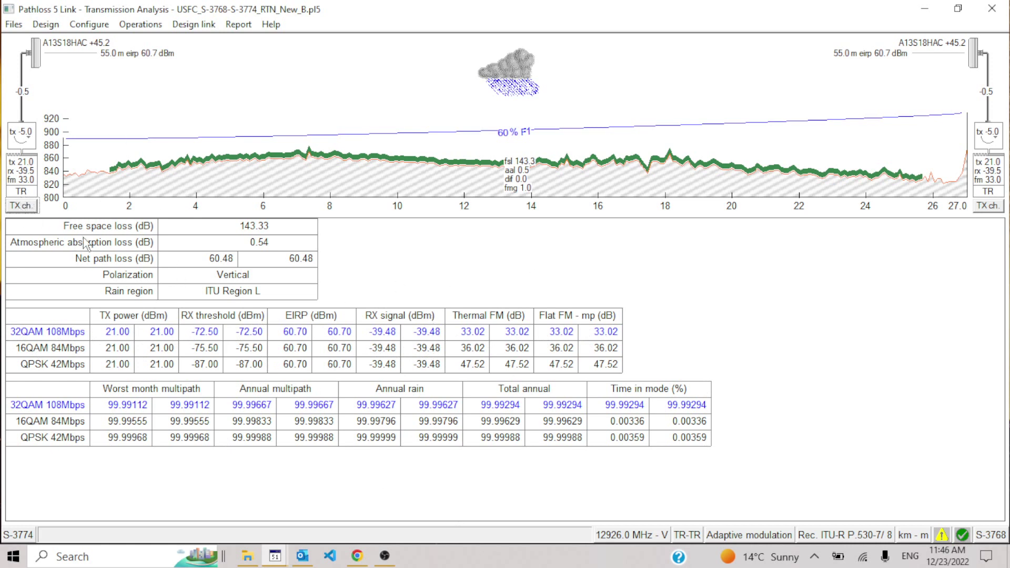
- Set ATPC to 10 for channels XMC23L and XMC23H at both sites and accept the design frequency update
left_click(21, 205)
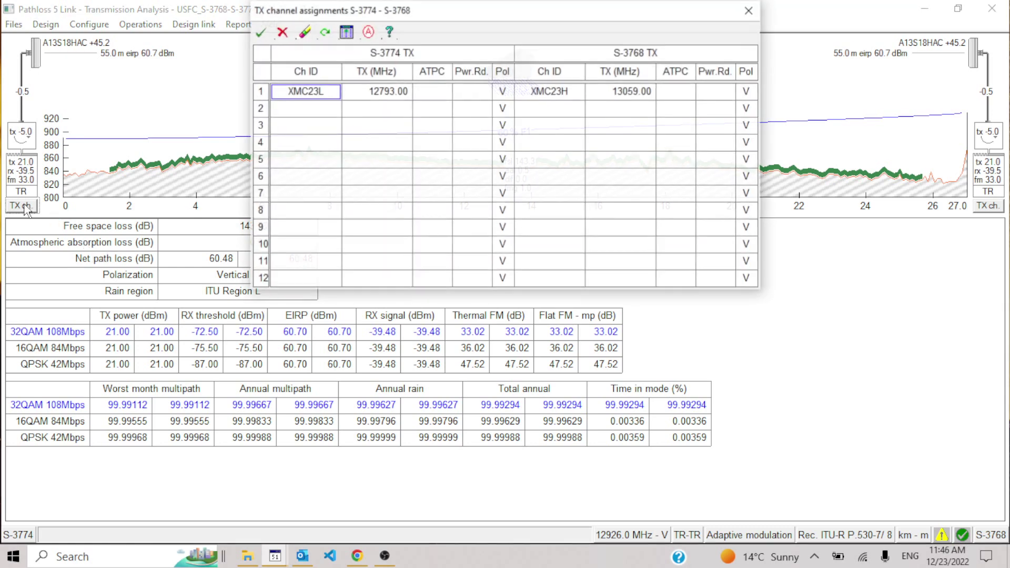
left_click(430, 92)
type("10")
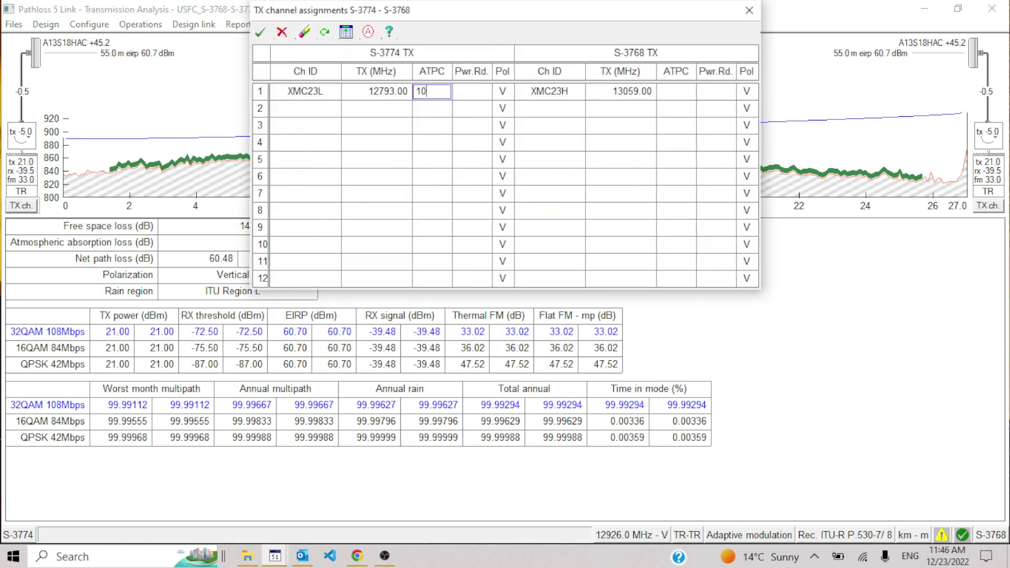
key("Return")
left_click(671, 95)
type("10")
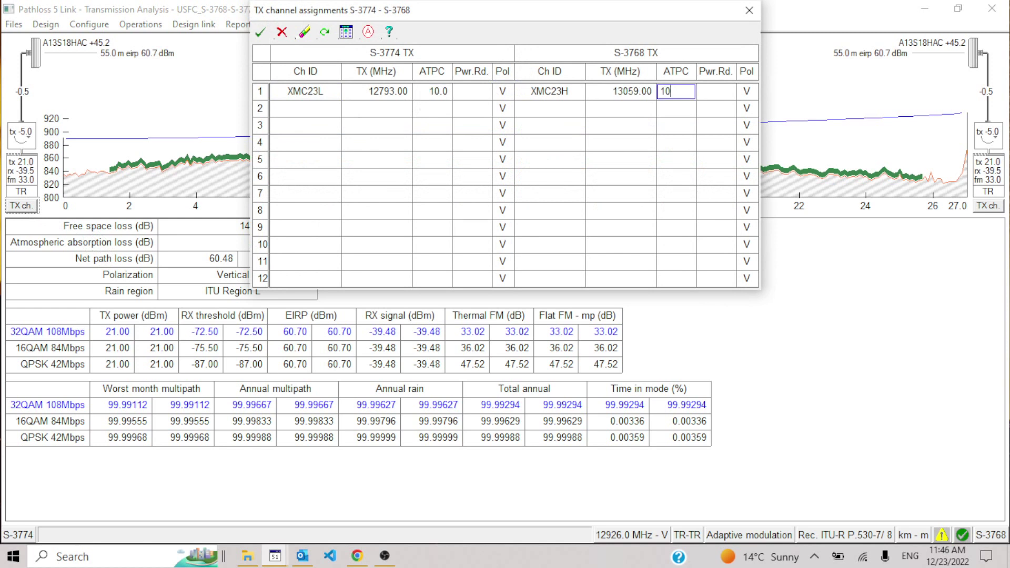
key("Return")
left_click(260, 33)
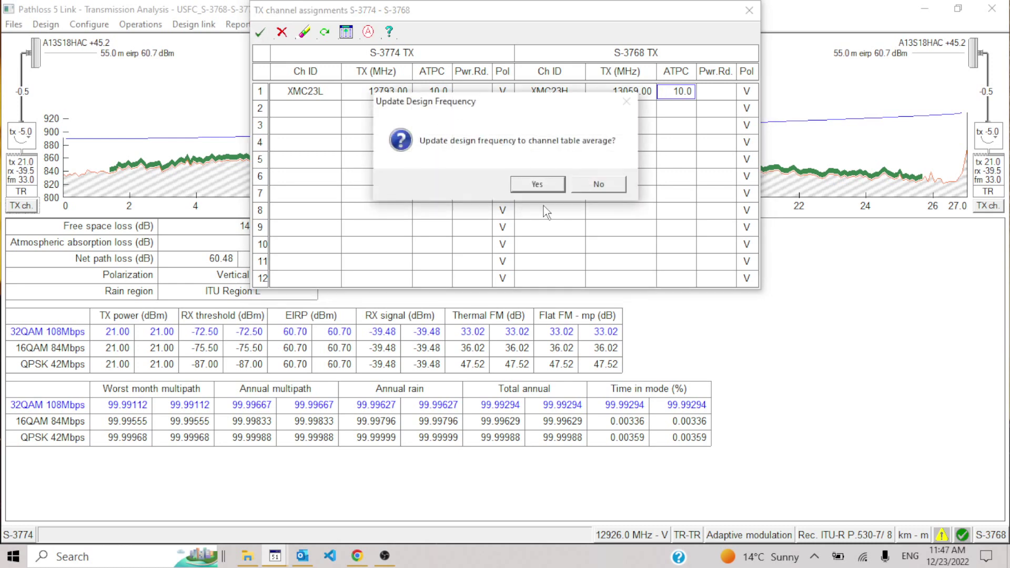
left_click(537, 185)
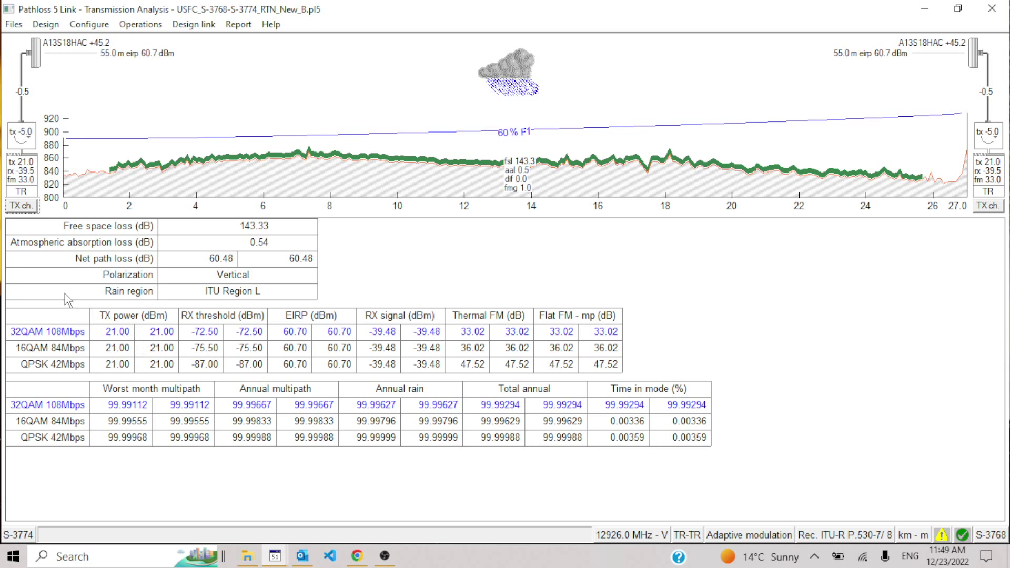
- Examine the transmit power ranges in the adaptive modulation radio parameters of the 13G_XMC2_QPSK_28M_42M radio
left_click(23, 174)
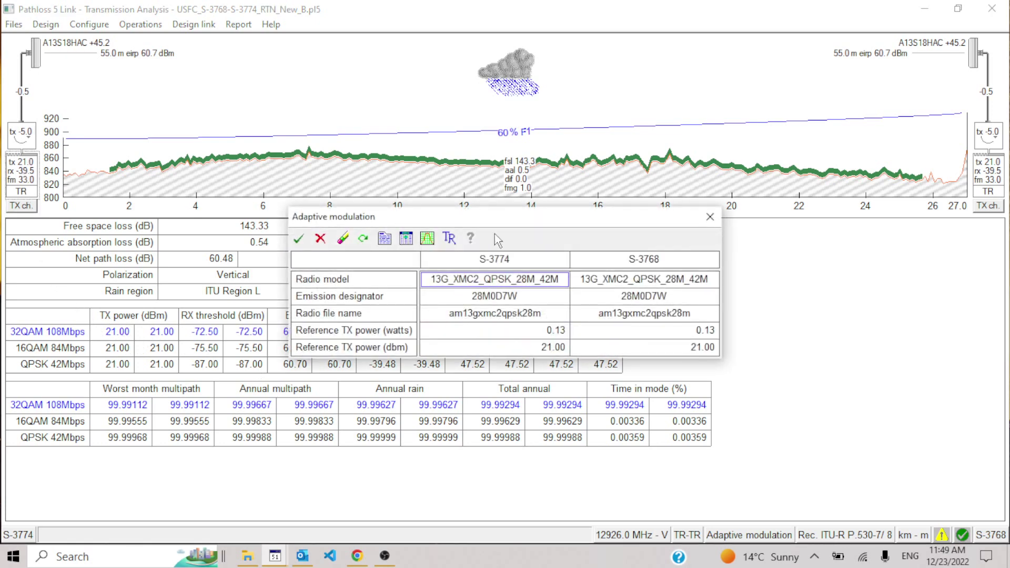
left_click(426, 238)
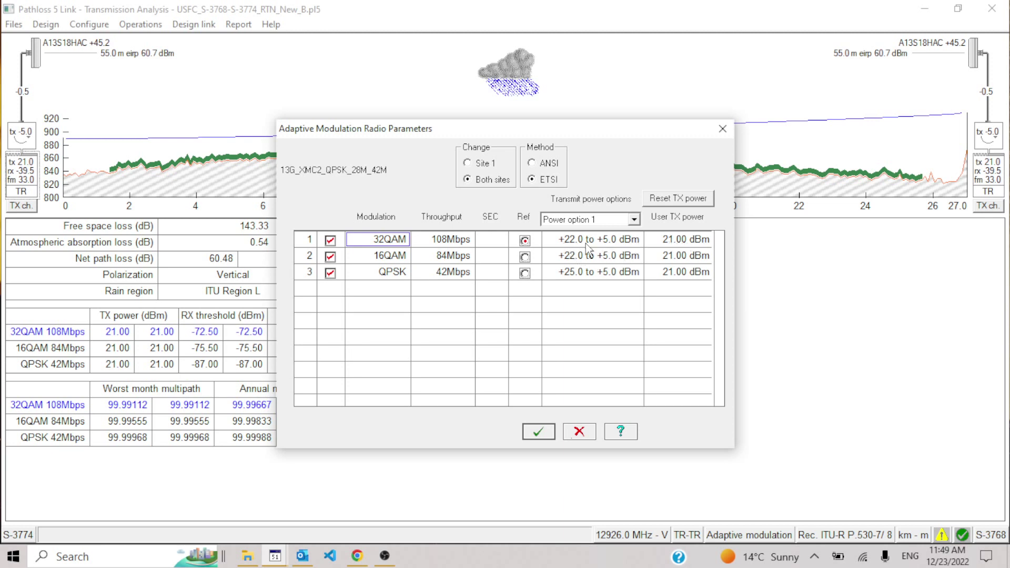
left_click(579, 432)
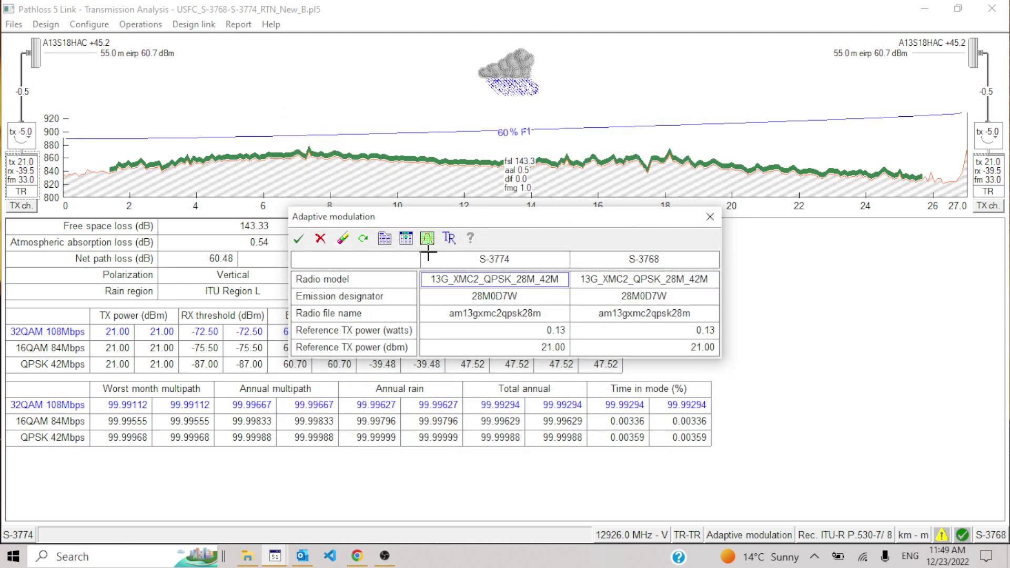
left_click(299, 239)
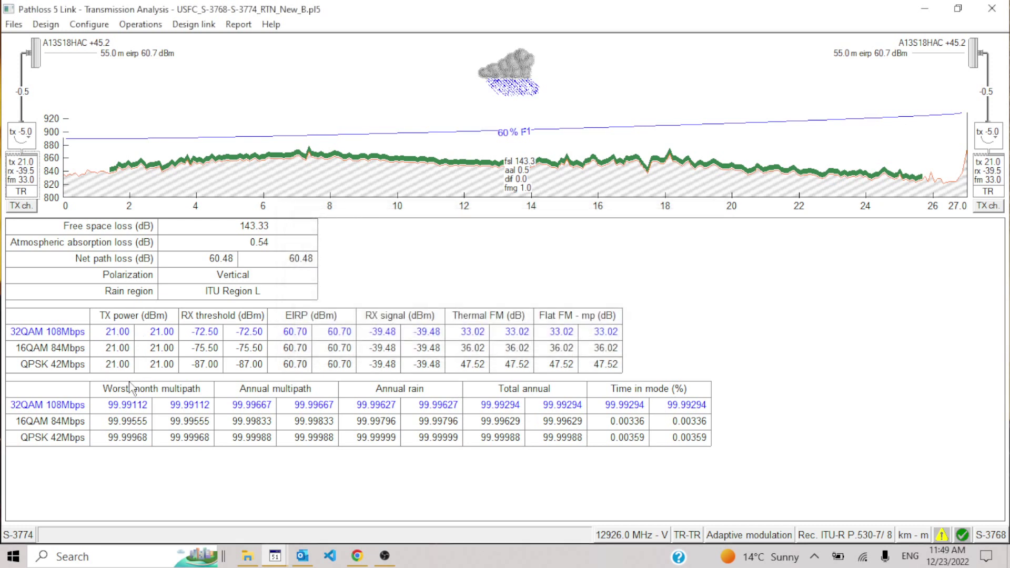
- Set ATPC to 17 for both the S-3774 and S-3768 TX channels and accept the design frequency update
left_click(31, 206)
left_click(439, 92)
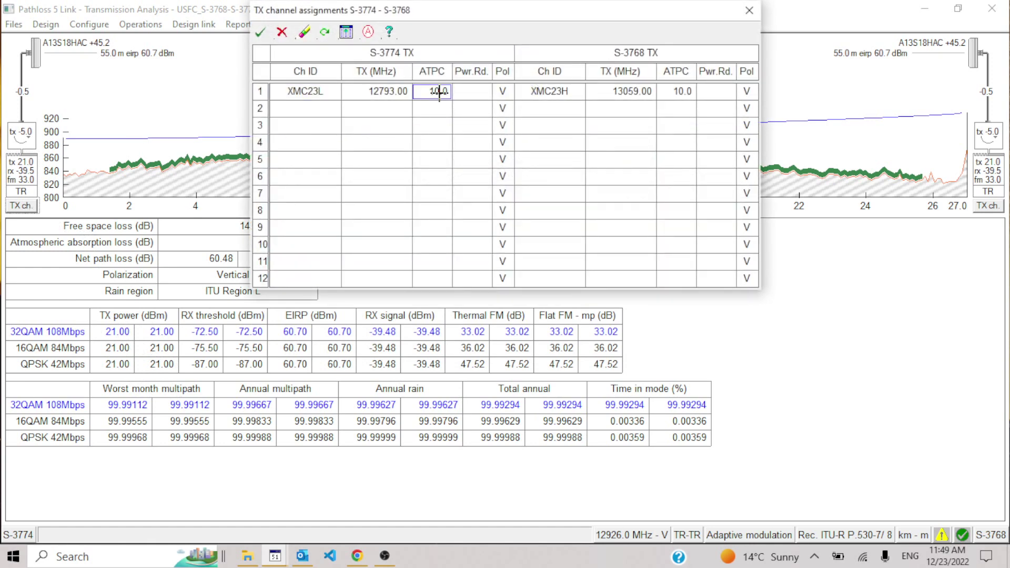
type("15")
key("BackSpace")
type("7")
key("Return")
left_click(679, 90)
type("17")
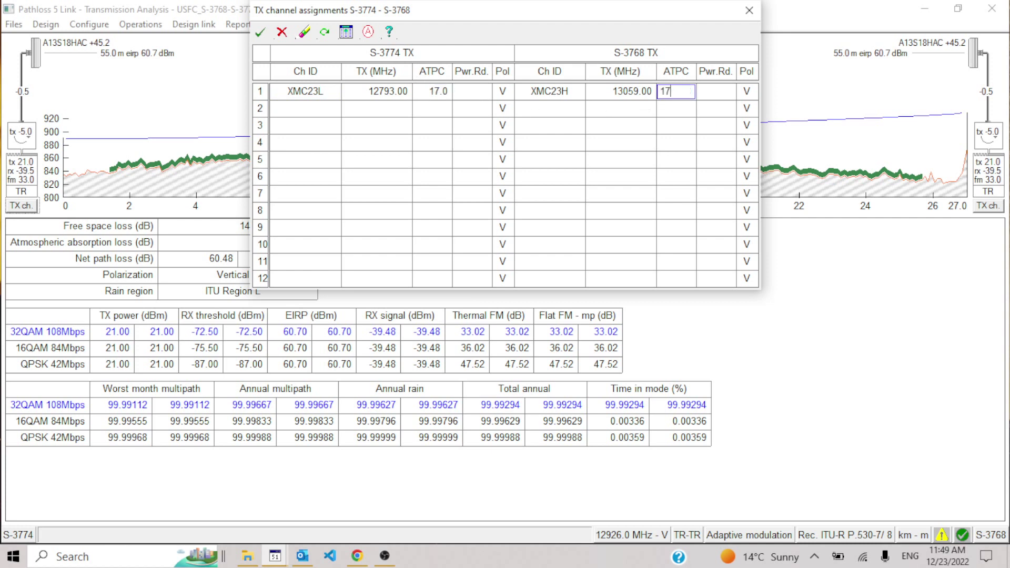
key("Return")
left_click(260, 32)
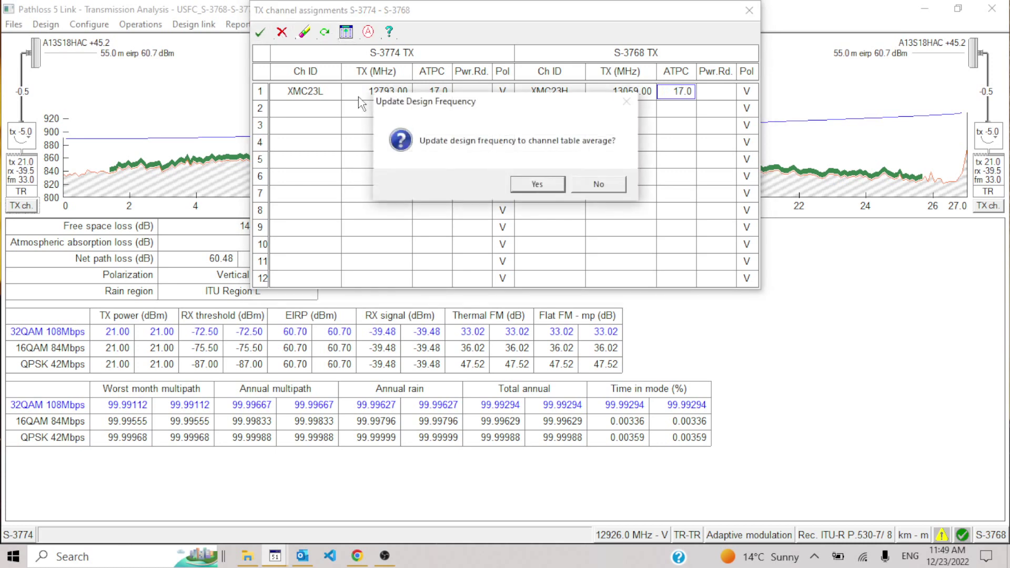
left_click(544, 184)
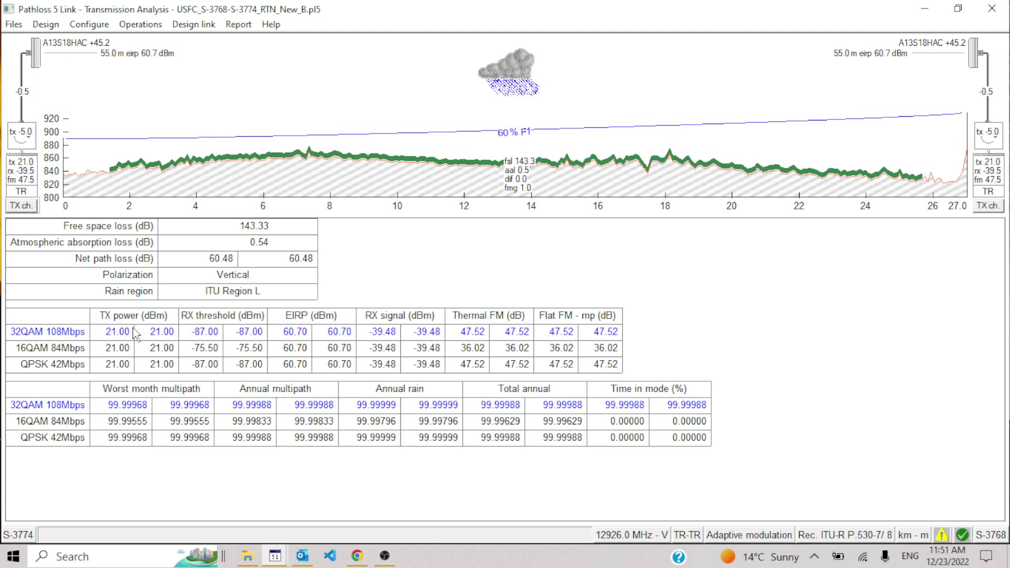
- Set ATPC back to 10.0 for both the S-3774 and S-3768 TX channels and accept the design frequency update
left_click(24, 206)
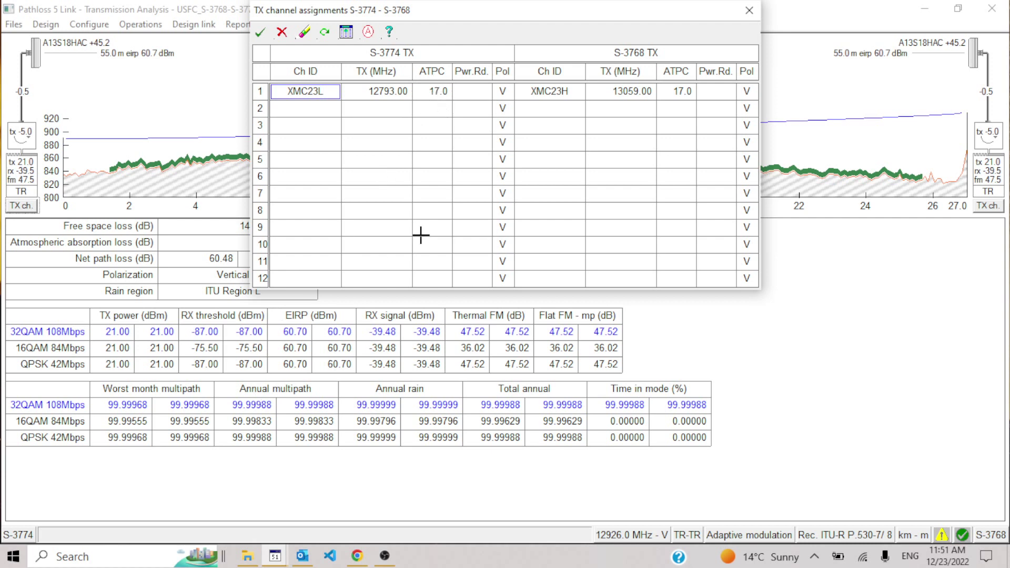
left_click(433, 90)
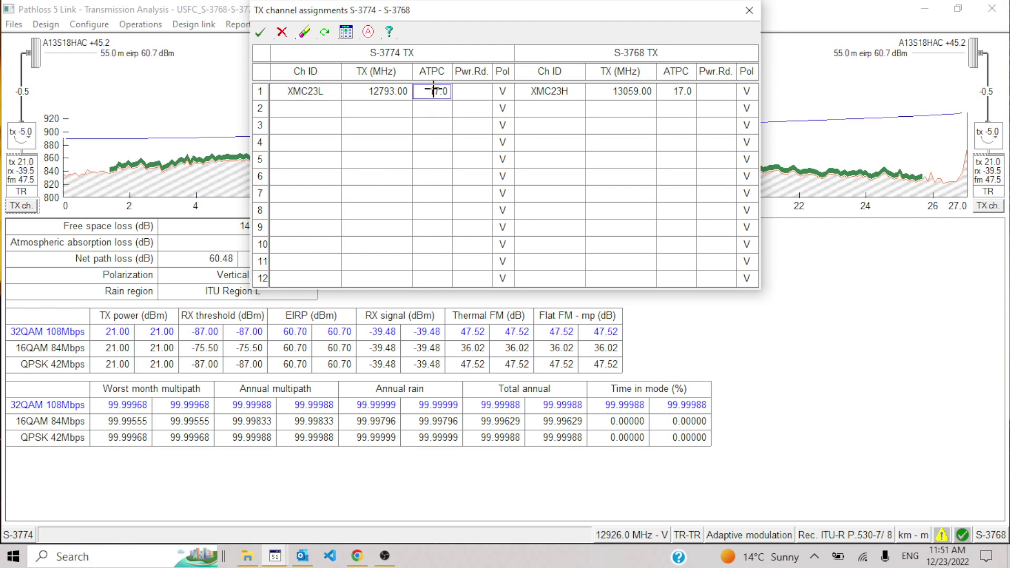
type("10.0")
left_click(674, 90)
type("10.0")
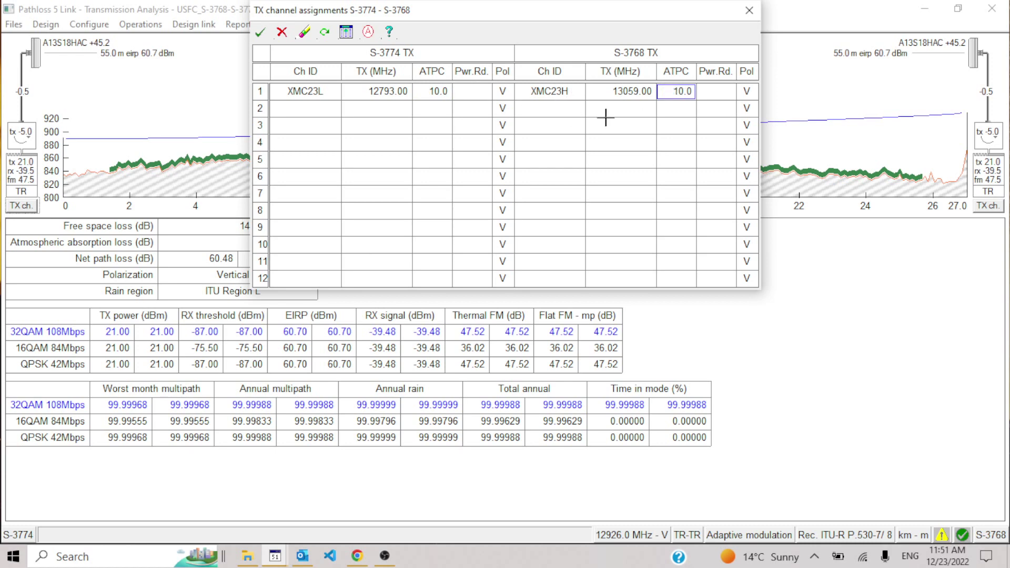
left_click(260, 32)
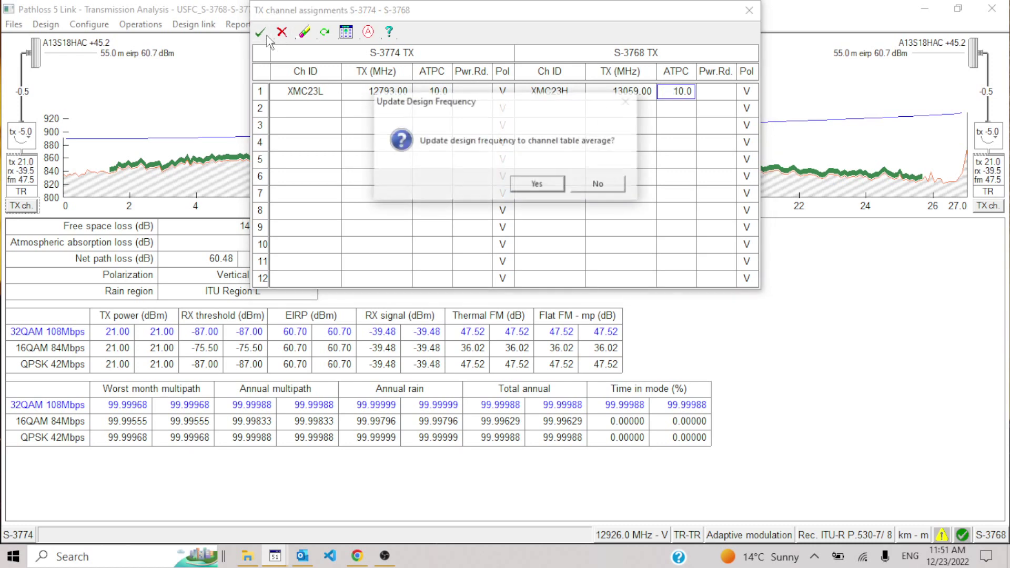
left_click(539, 185)
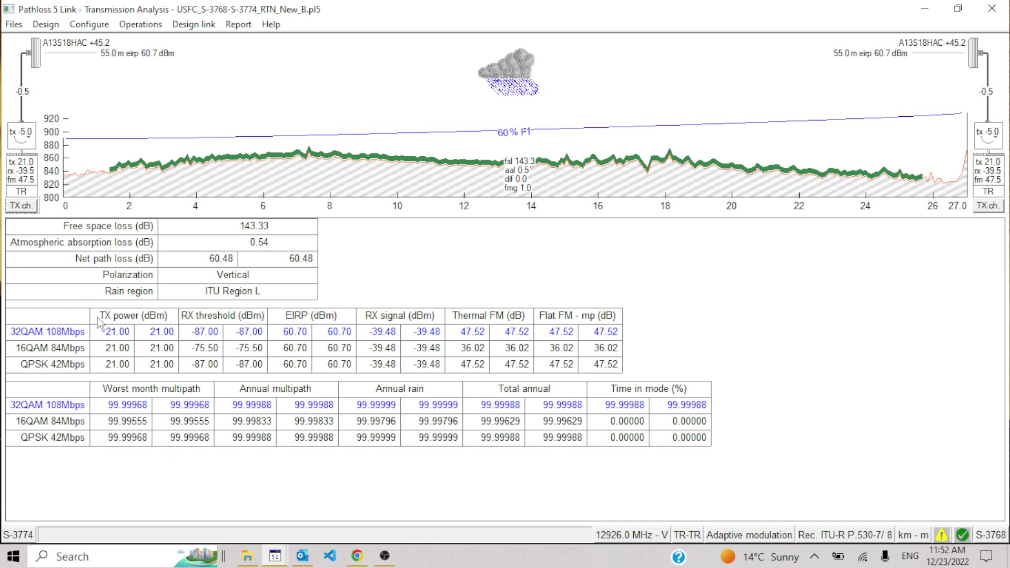
- Set the power reduction (Pwr.Rd.) to 3 for both the S-3774 and S-3768 TX channels and accept the design frequency update
left_click(20, 206)
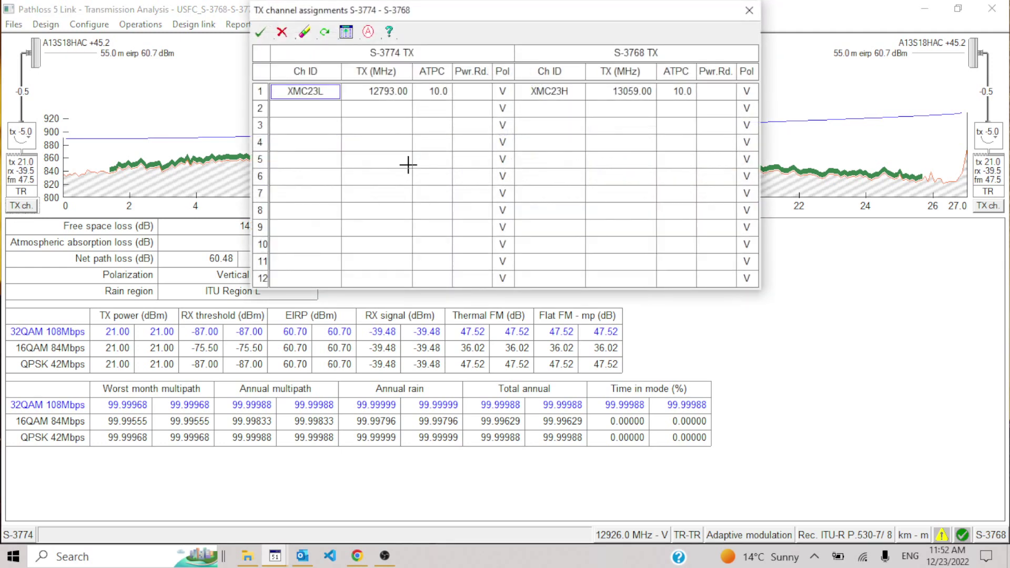
left_click(468, 90)
type("5")
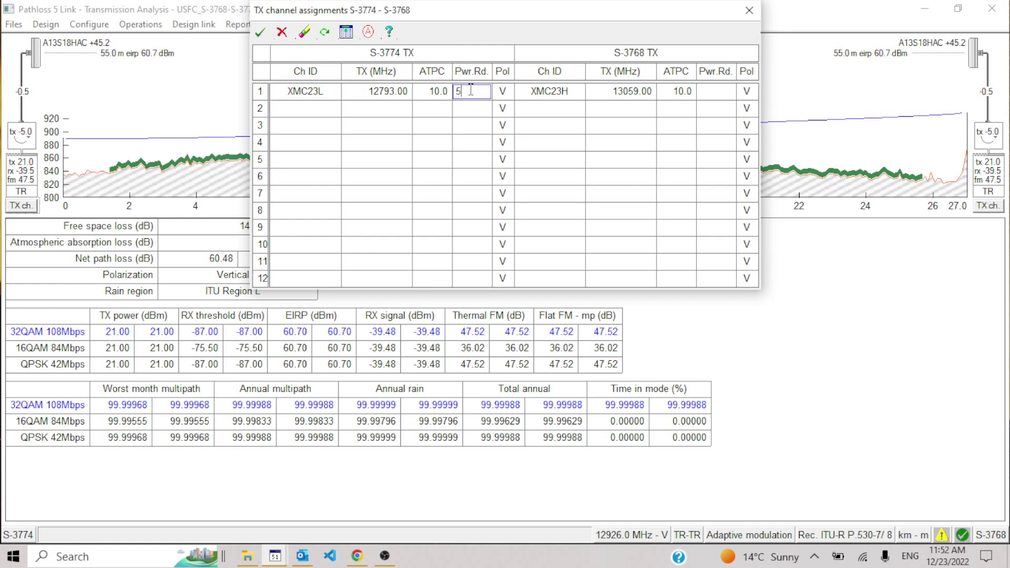
key("BackSpace")
type("5")
key("BackSpace")
type("3")
key("Return")
left_click(717, 92)
type("3")
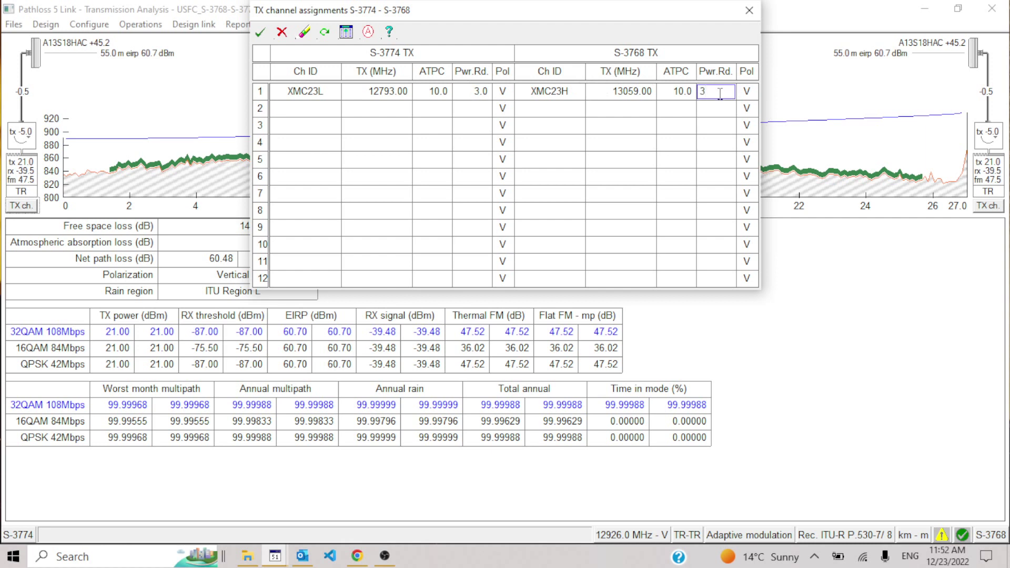
key("Return")
left_click(260, 33)
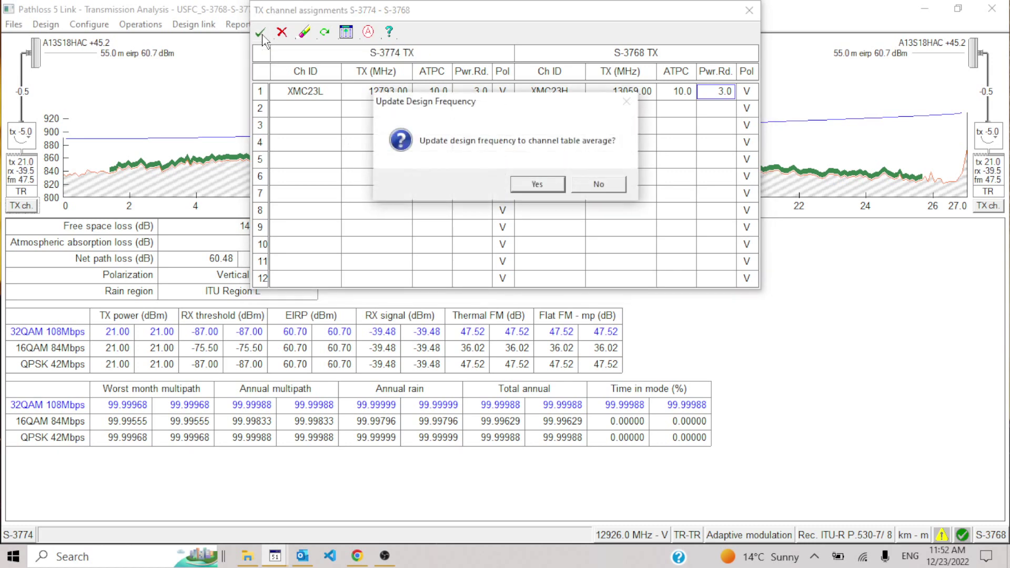
left_click(537, 184)
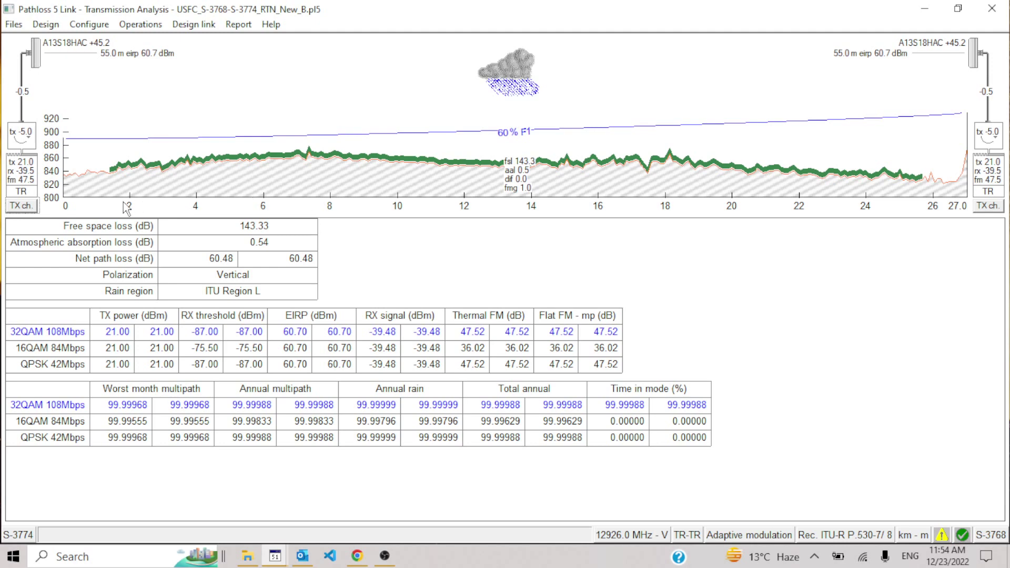
- Try to apply the automatic ATPC assignment to the channels with ATPC and power reduction values
left_click(32, 208)
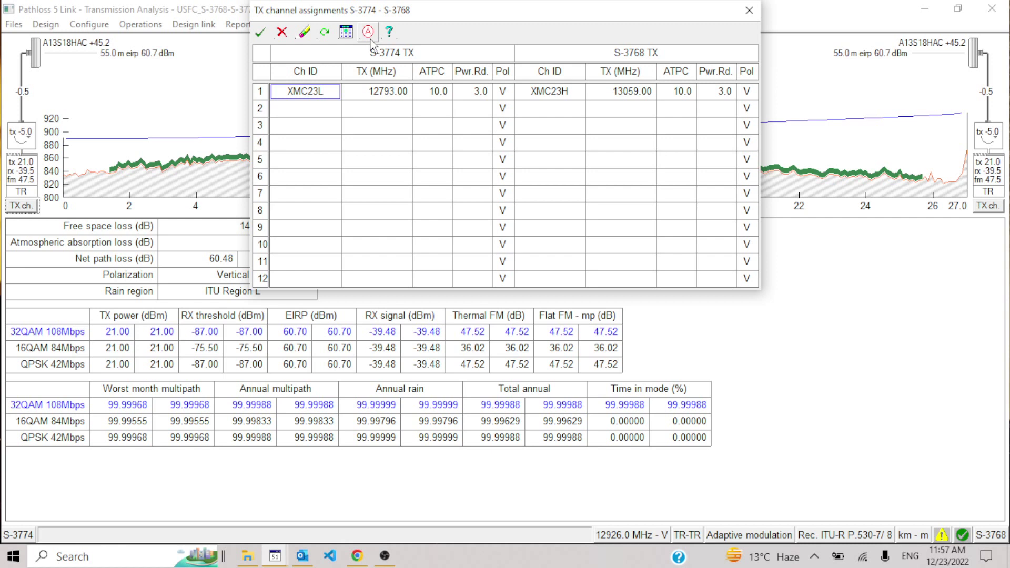
left_click(369, 35)
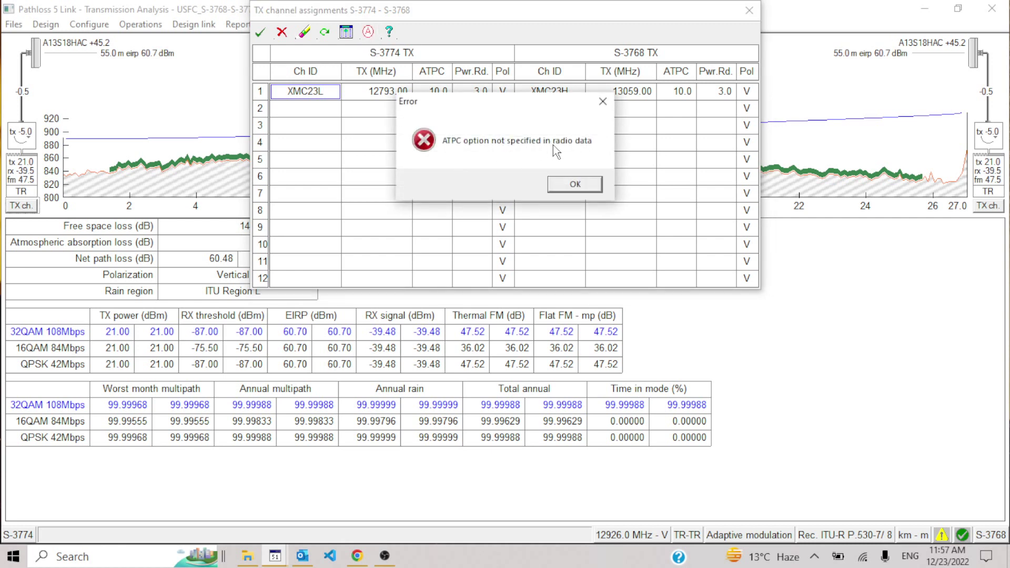
left_click(574, 185)
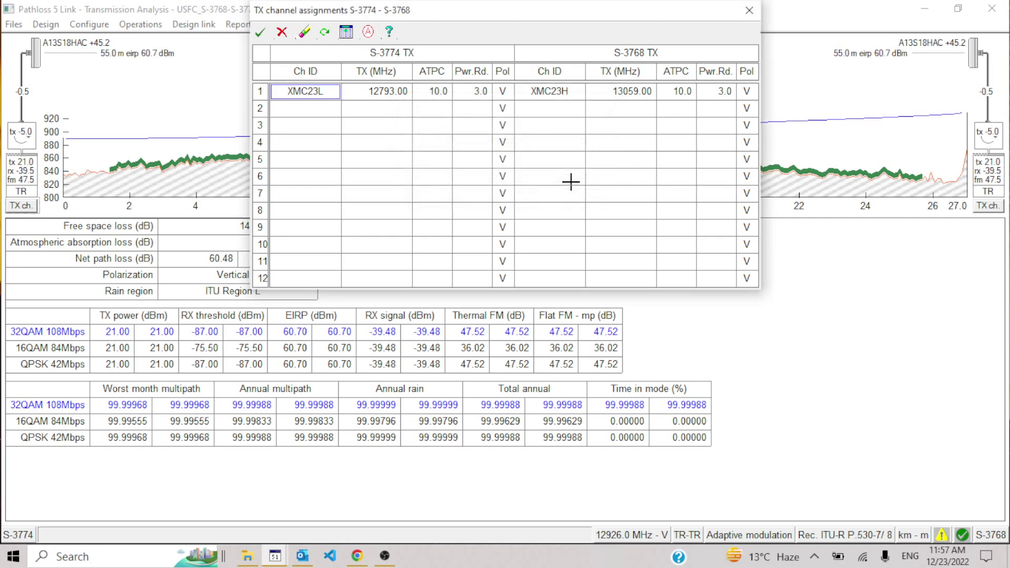